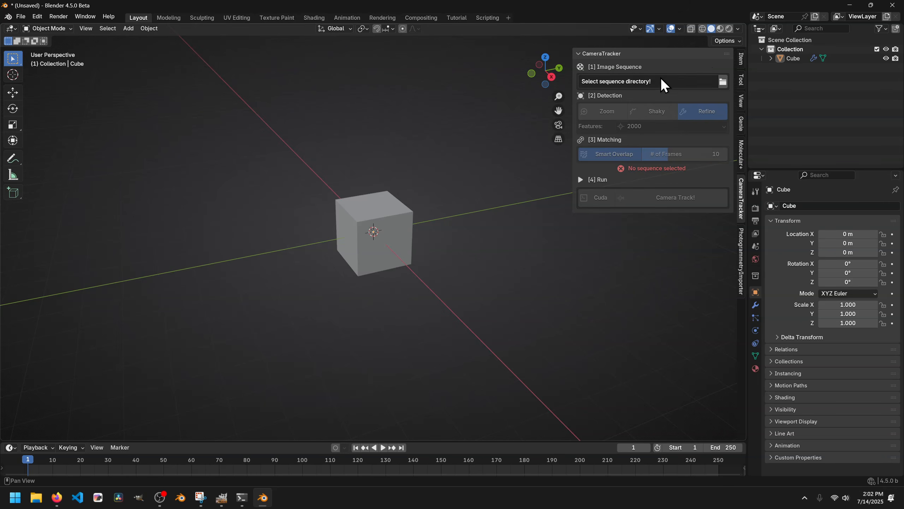
- Set the tracker's image sequence directory to the Desktop folder Datasets\5
left_click(722, 82)
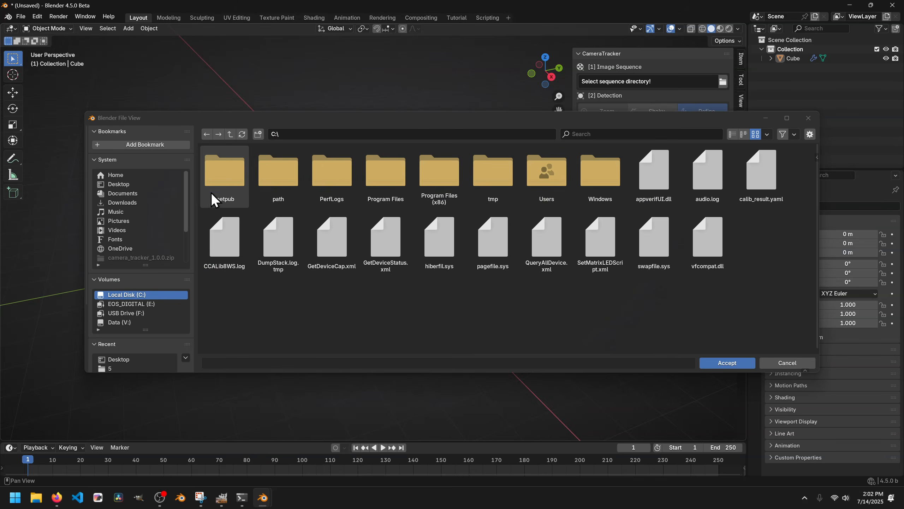
left_click(123, 184)
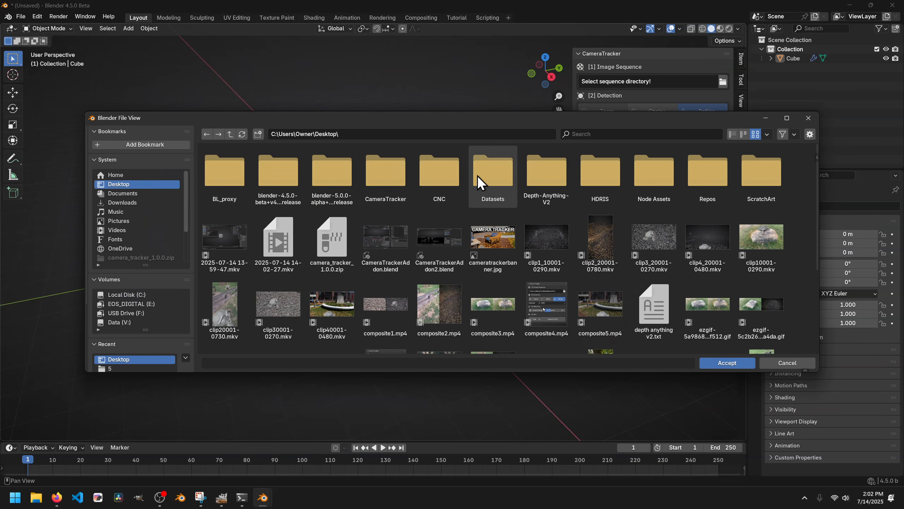
double_click(500, 175)
double_click(445, 185)
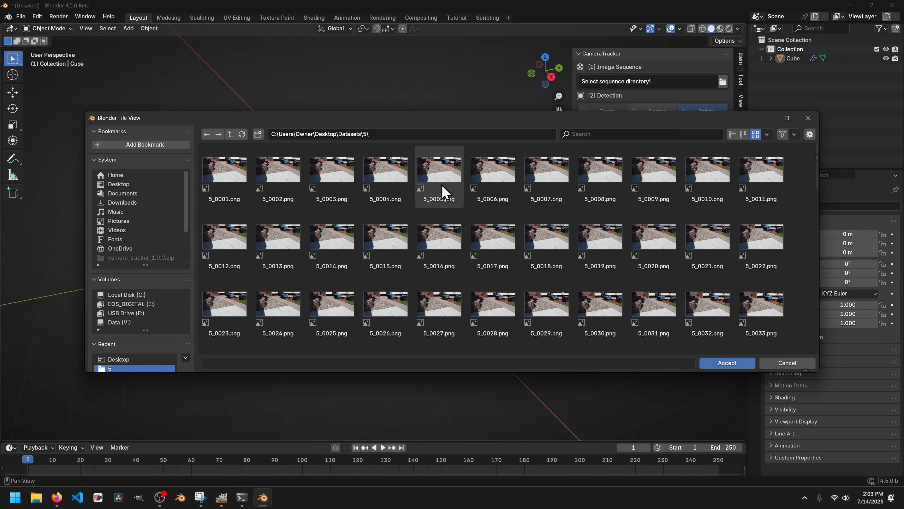
left_click(729, 360)
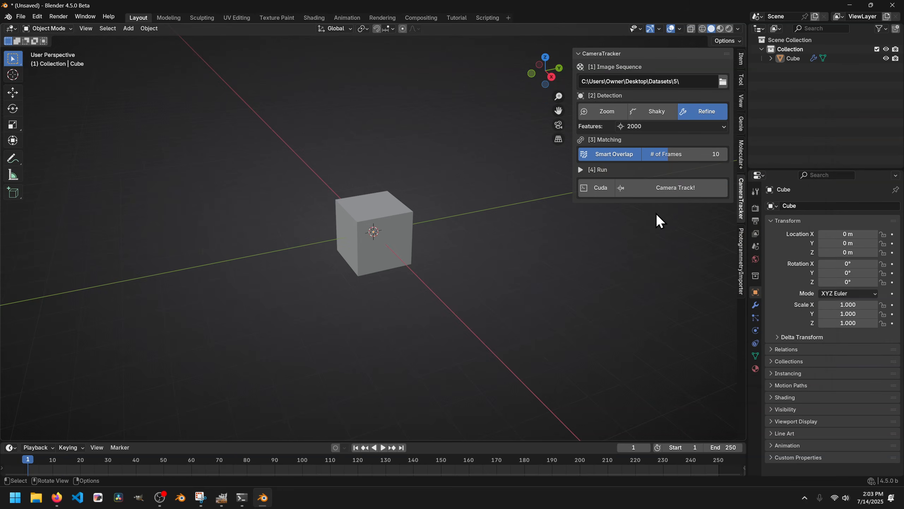
- Delete the default cube from the scene
left_click(363, 227)
key("x")
left_click(363, 227)
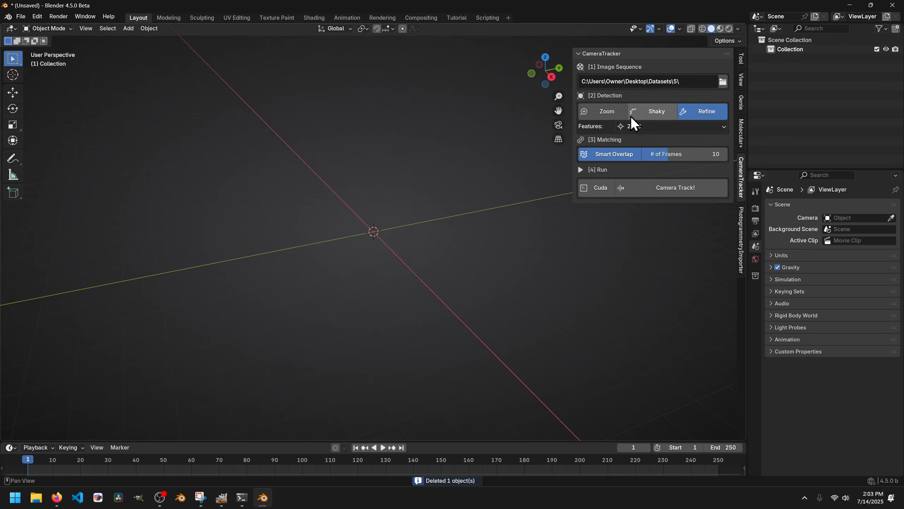
- Try the Zoom and Shaky detection options and look through the feature counts and the number of matching frames
left_click(606, 111)
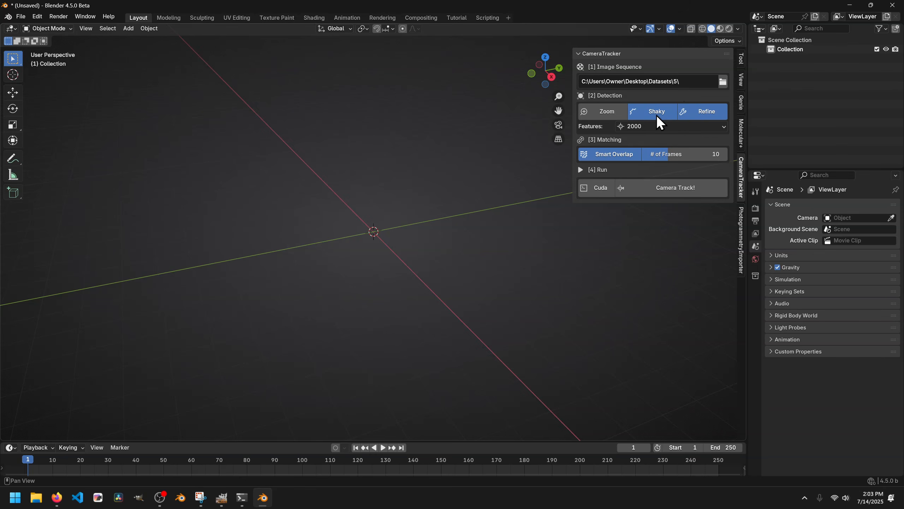
left_click(640, 111)
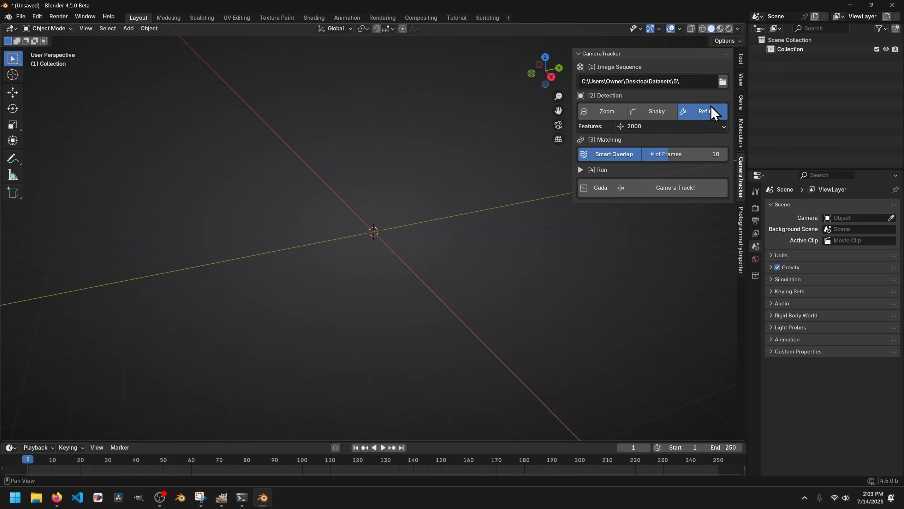
left_click(647, 125)
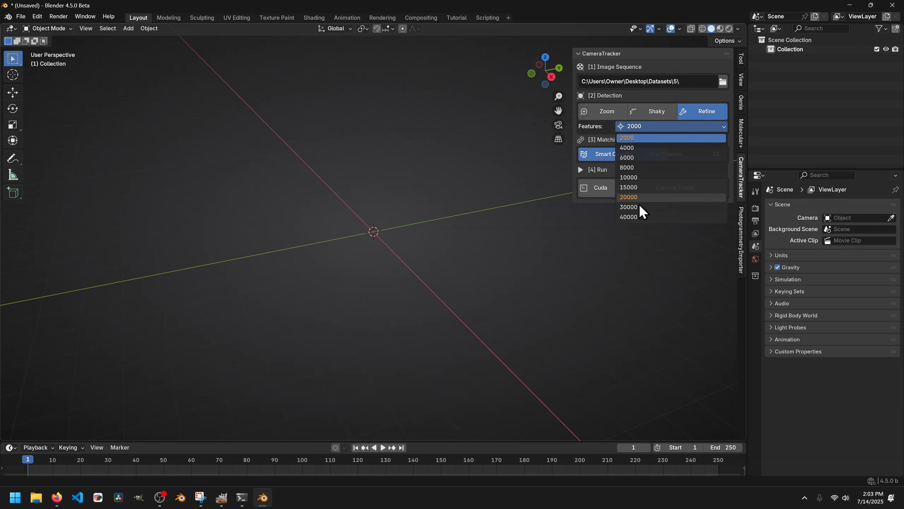
left_click(637, 126)
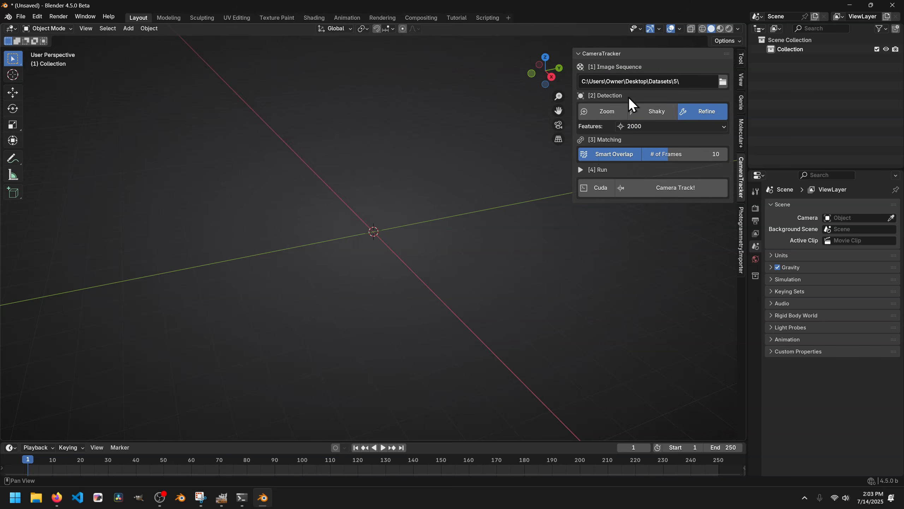
left_click(674, 155)
key("Return")
- Enable Cuda and run the camera track on the image sequence
left_click(597, 188)
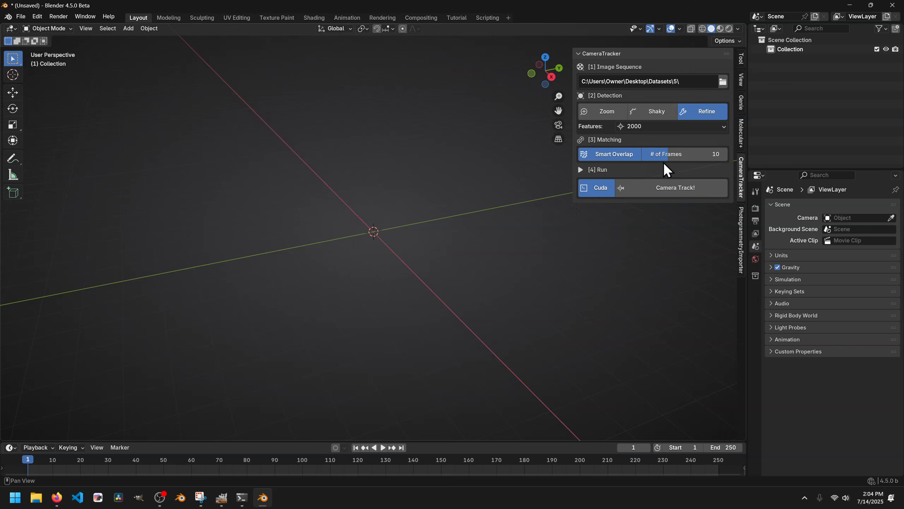
left_click(670, 189)
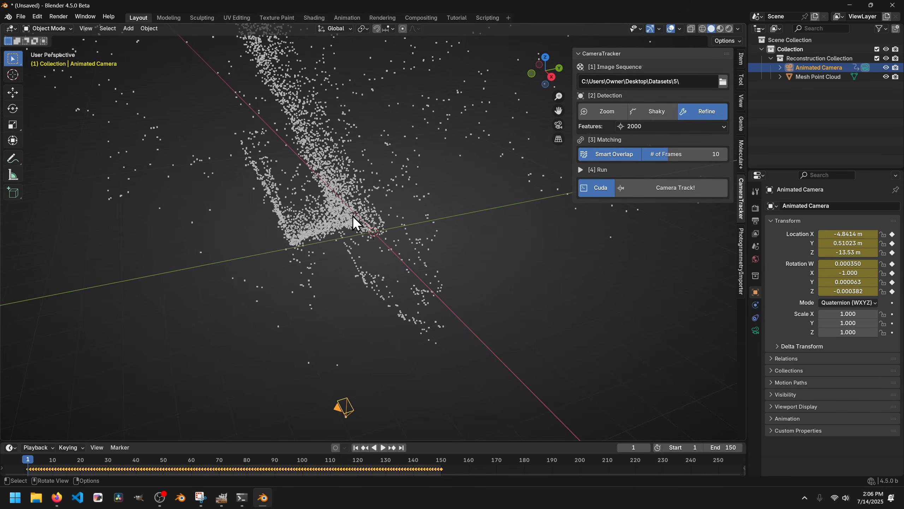
- Examine the reconstructed point cloud and animated camera, including playback of the motion through the camera view
left_click(815, 75)
left_click(818, 67)
middle_click_drag(319, 175, 325, 197)
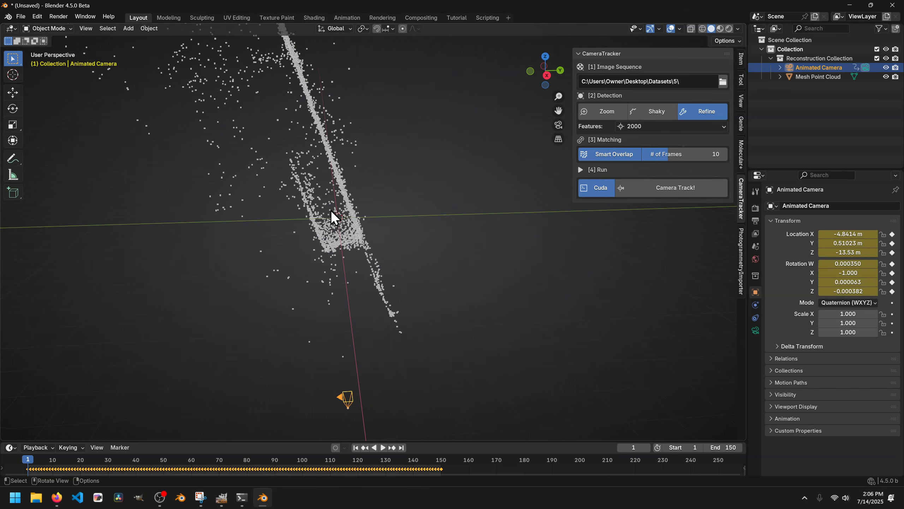
left_click(559, 125)
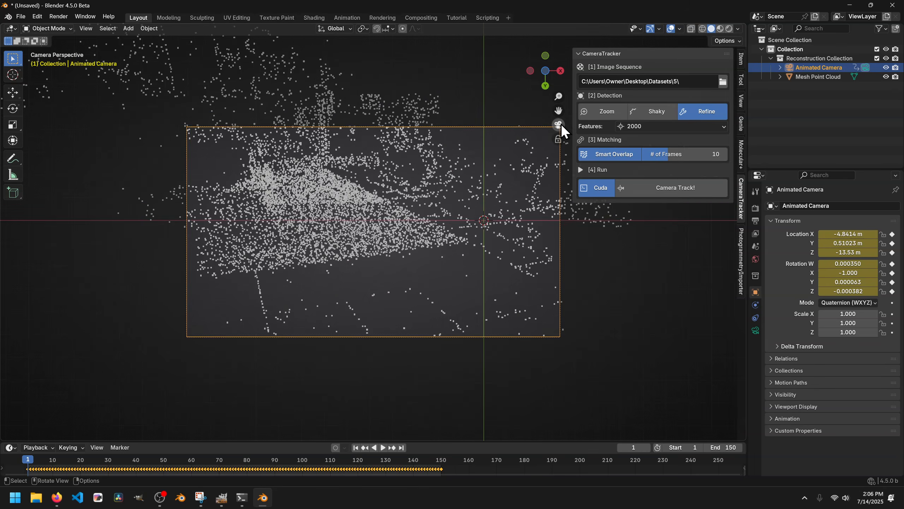
key("n")
key("space")
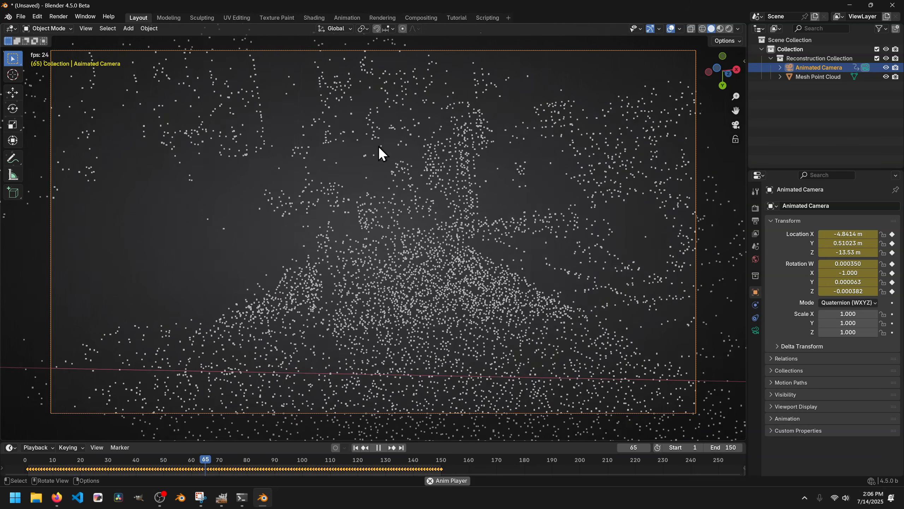
key("space")
- Add a background image to the animated camera and set its source to Movie Clip
left_click(755, 332)
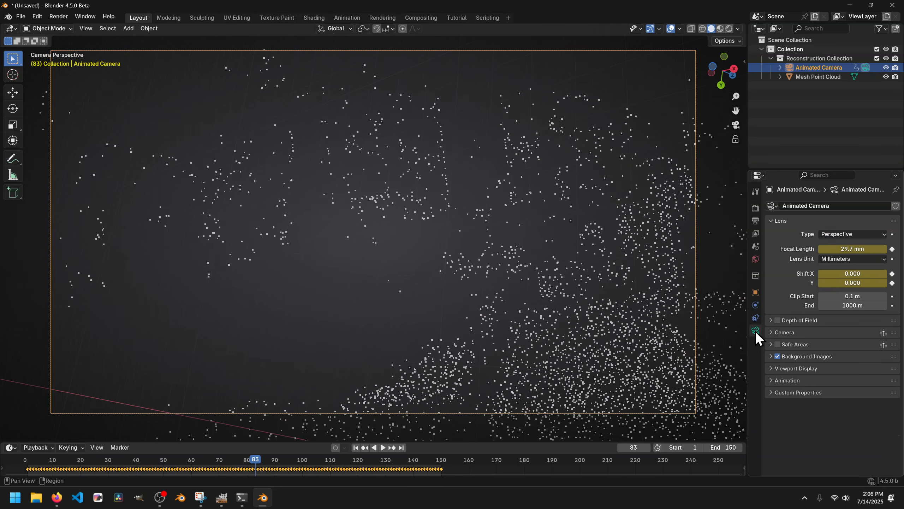
left_click(808, 356)
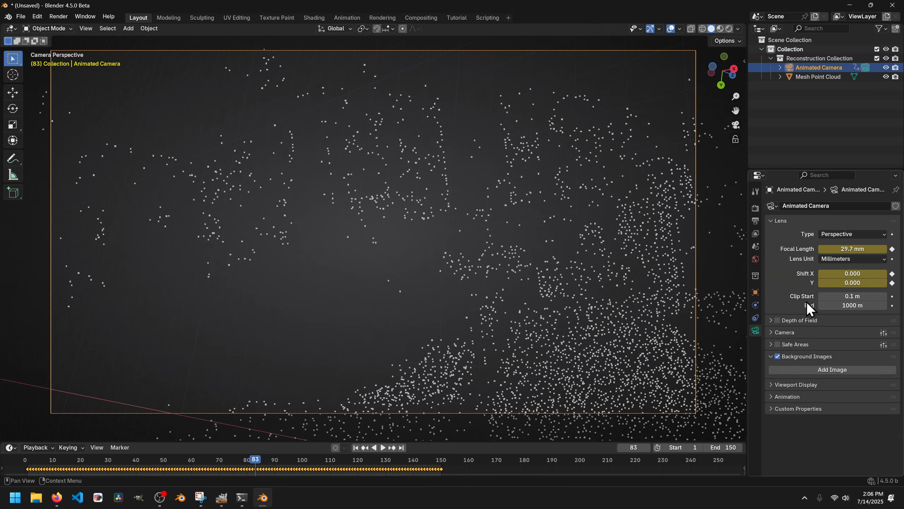
left_click(834, 370)
left_click(873, 395)
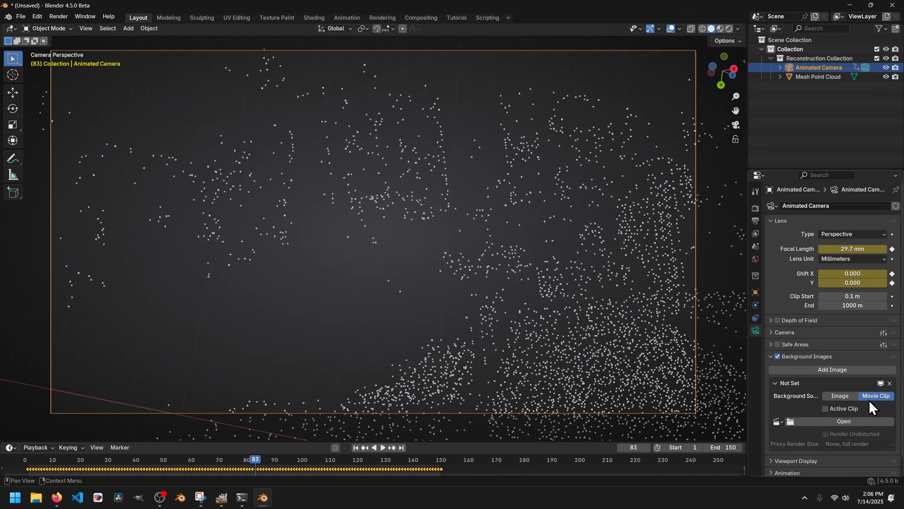
- Load all the PNG frames from Datasets\5, starting with 5_0001.png, as the camera's background clip
left_click(846, 420)
left_click(119, 184)
double_click(439, 178)
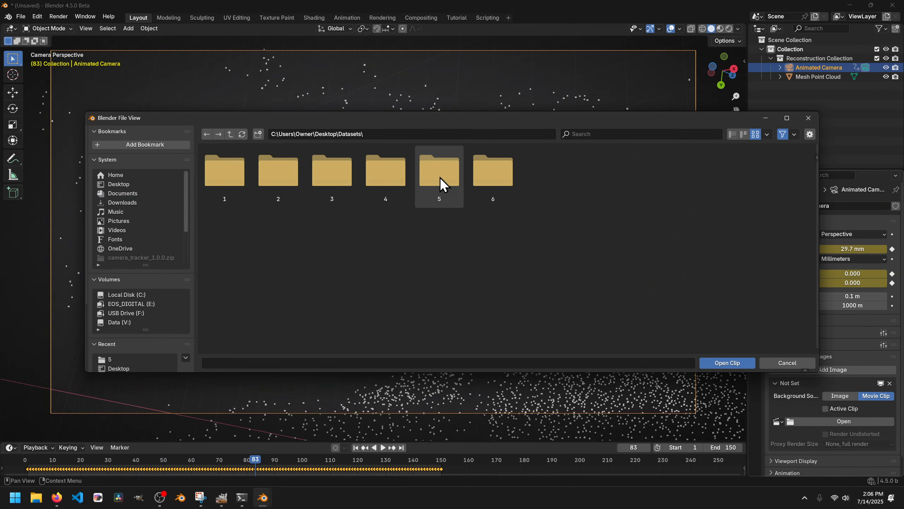
double_click(440, 177)
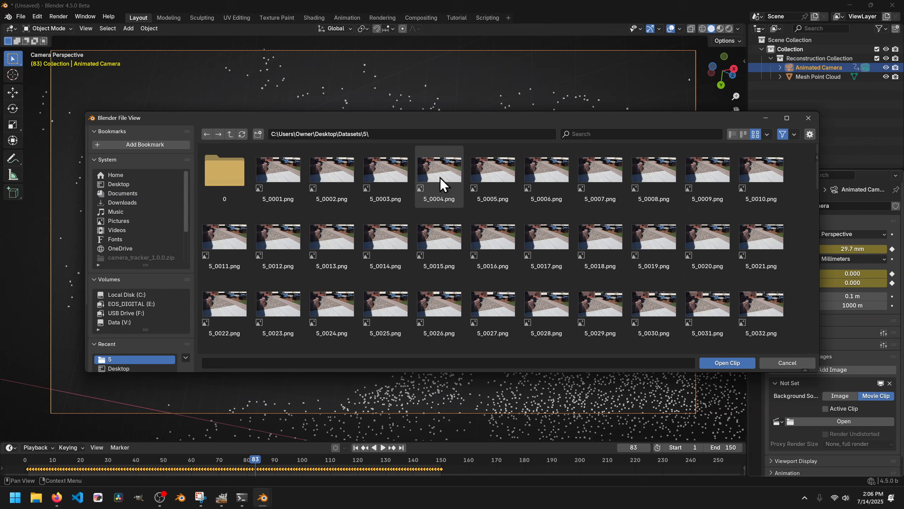
left_click(291, 172)
key("a")
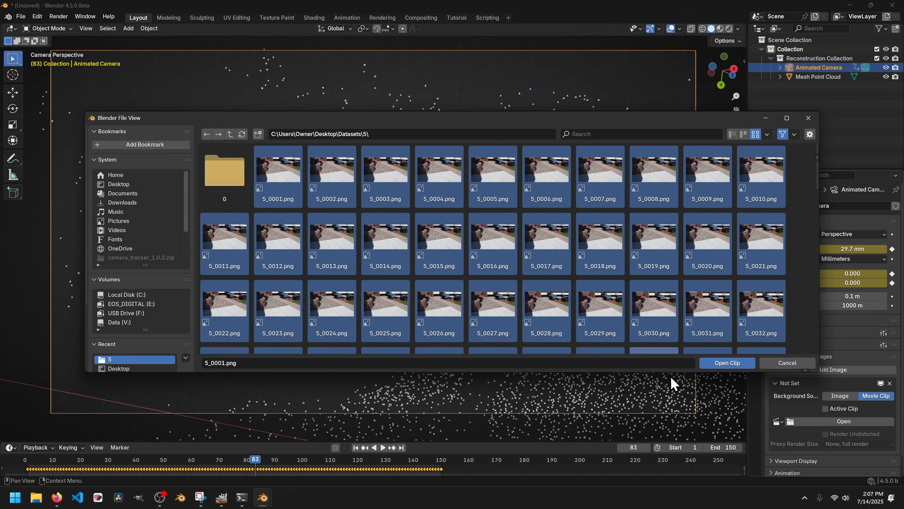
left_click(727, 362)
- Play the shot from the first frame to check the point cloud against the background footage
key("shift+Left")
key("space")
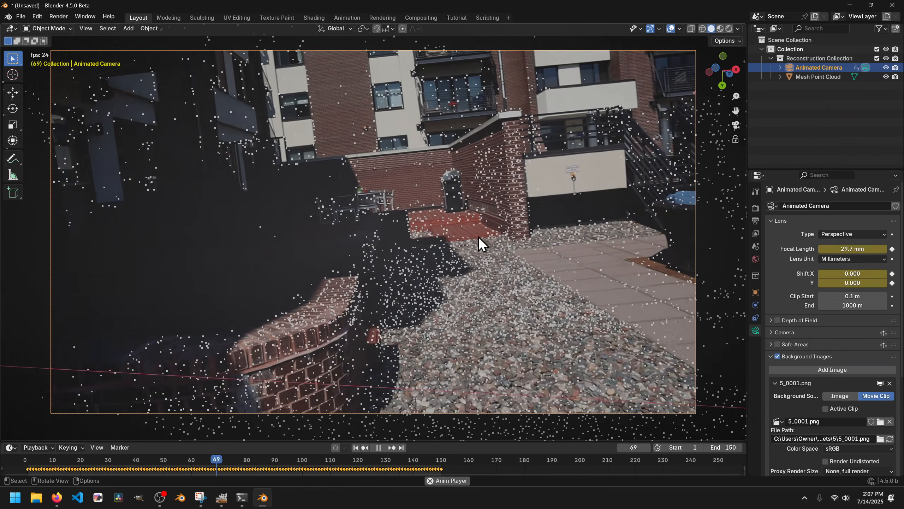
key("Escape")
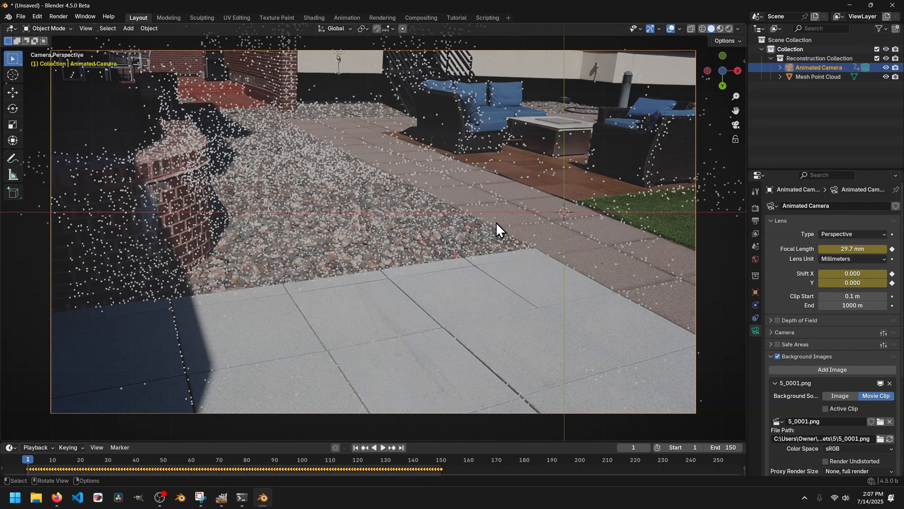
- In the left orthographic view, add a plain axes empty at the origin and scale it up
left_click(708, 72)
scroll(477, 166, "down", 5)
middle_click_drag(457, 146, 413, 215, "shift")
scroll(411, 218, "down", 2)
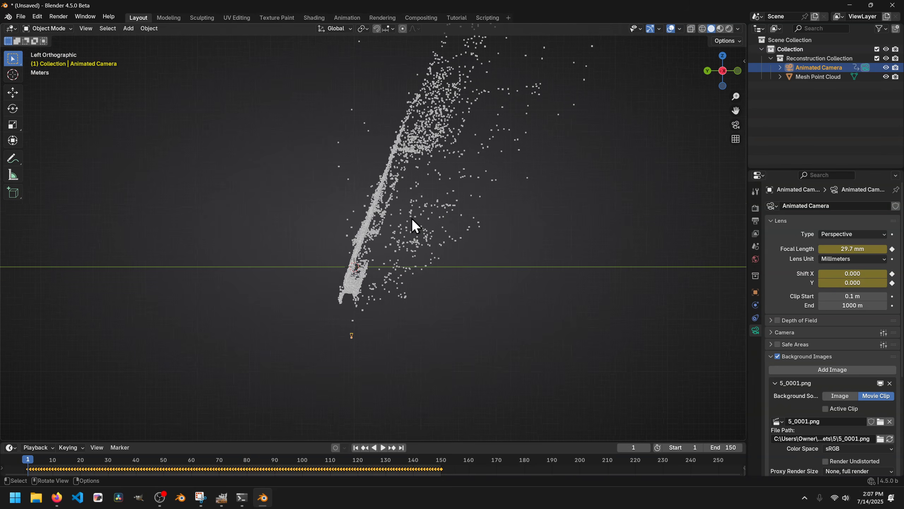
mouse_move(354, 271)
left_mouse_down()
mouse_move(434, 81)
mouse_move(370, 167)
mouse_move(334, 261)
left_mouse_up()
right_click_drag(331, 287, 291, 213)
key("shift+a")
mouse_move(221, 354)
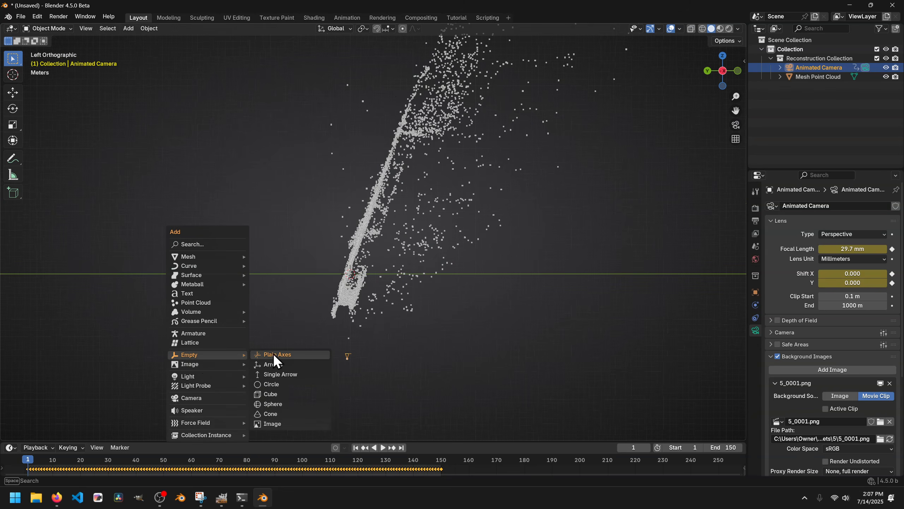
left_click(274, 351)
key("s")
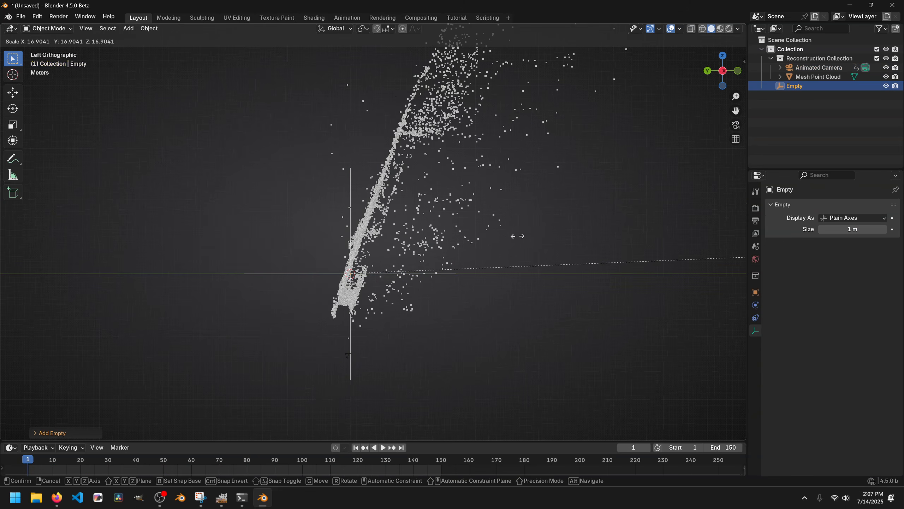
left_click(381, 196)
- Parent the animated camera and the mesh point cloud to the empty
scroll(370, 235, "up", 3)
key("ctrl+i")
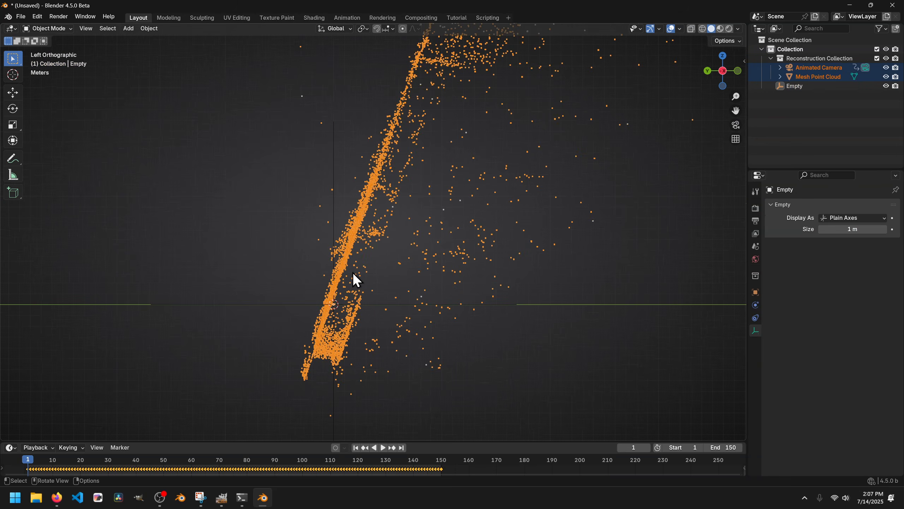
middle_click_drag(306, 354, 317, 274, "shift")
middle_click_drag(365, 380, 366, 312, "shift")
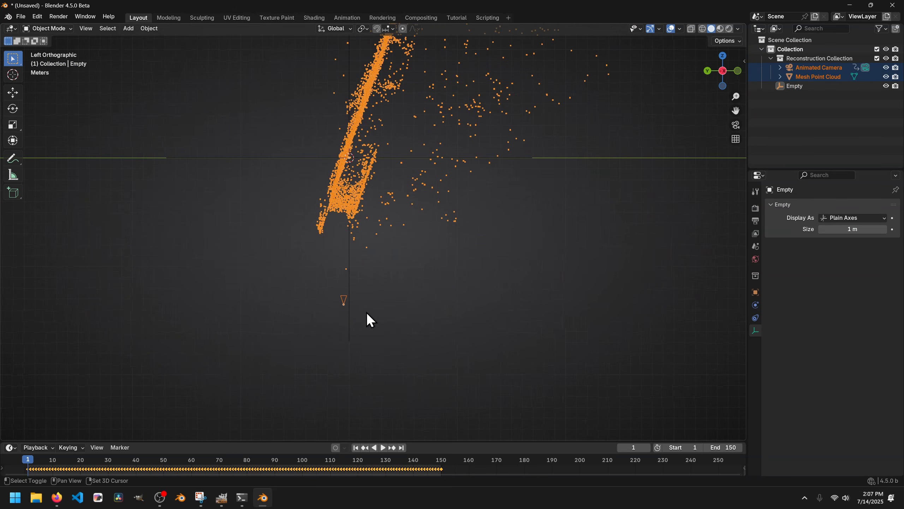
middle_click_drag(295, 171, 284, 299, "shift")
left_click(337, 113, "shift")
key("ctrl+p")
left_click(337, 115)
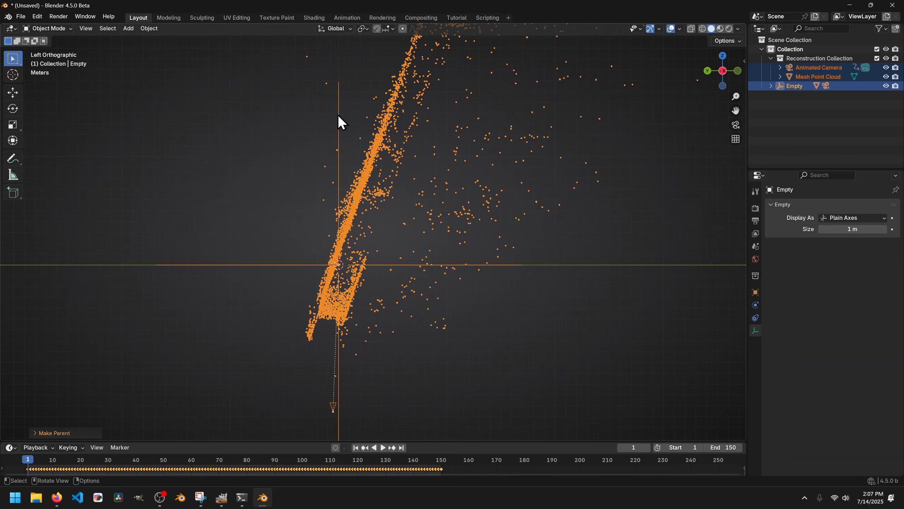
- Rotate and move the empty in the left view so the point cloud's ground lies along the horizontal axis
left_click(337, 125)
key("r")
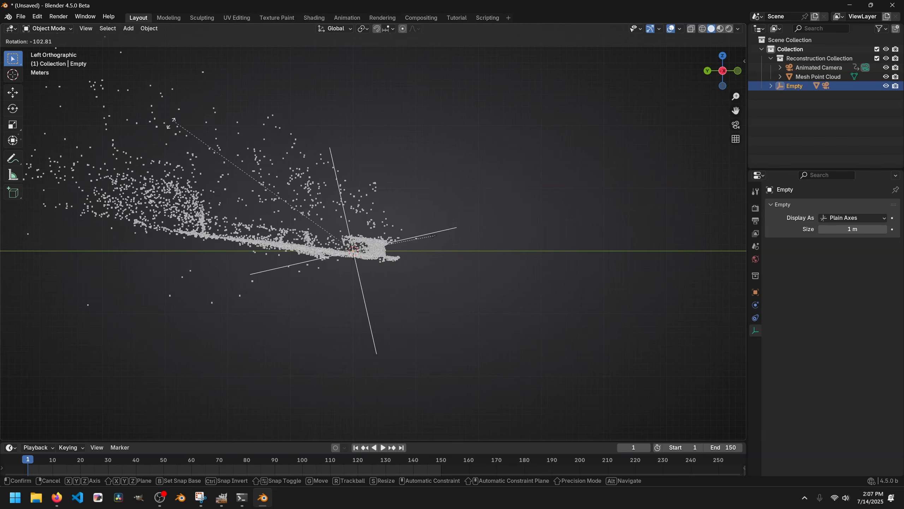
left_click(152, 143)
key("g")
left_click(382, 257)
- Rotate the empty from another viewing direction to level the point cloud with the ground plane
scroll(382, 257, "up", 2)
scroll(383, 259, "up", 4)
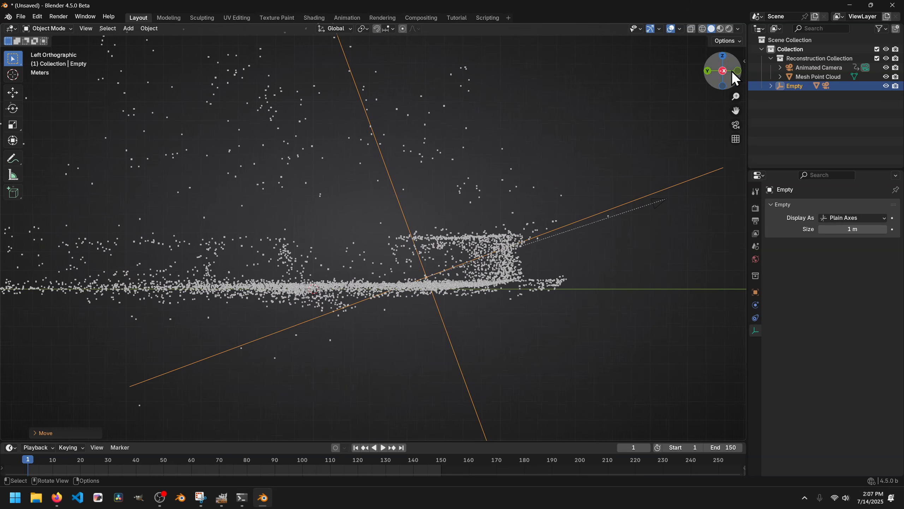
left_click_drag(743, 69, 388, 277)
middle_click_drag(432, 257, 395, 247)
middle_click_drag(288, 242, 445, 258)
- Play the leveled scene through the camera to check its alignment with the footage
left_click(735, 125)
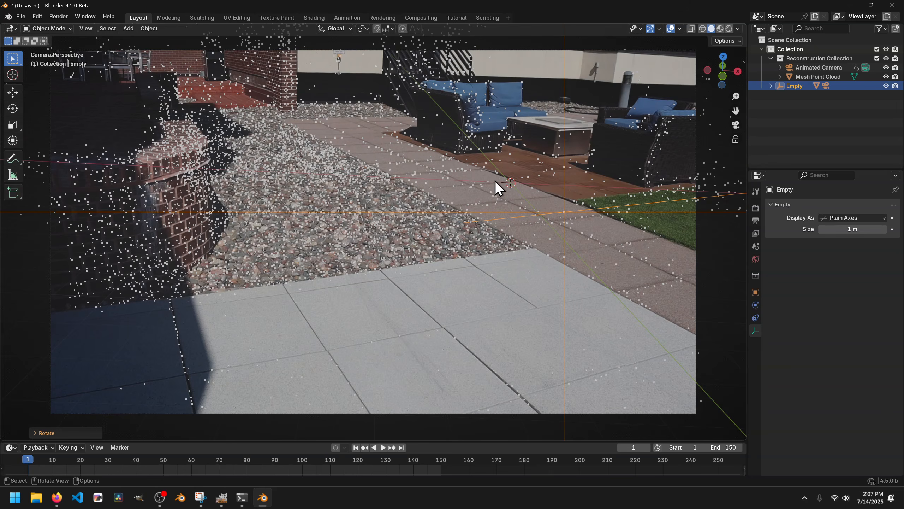
key("space")
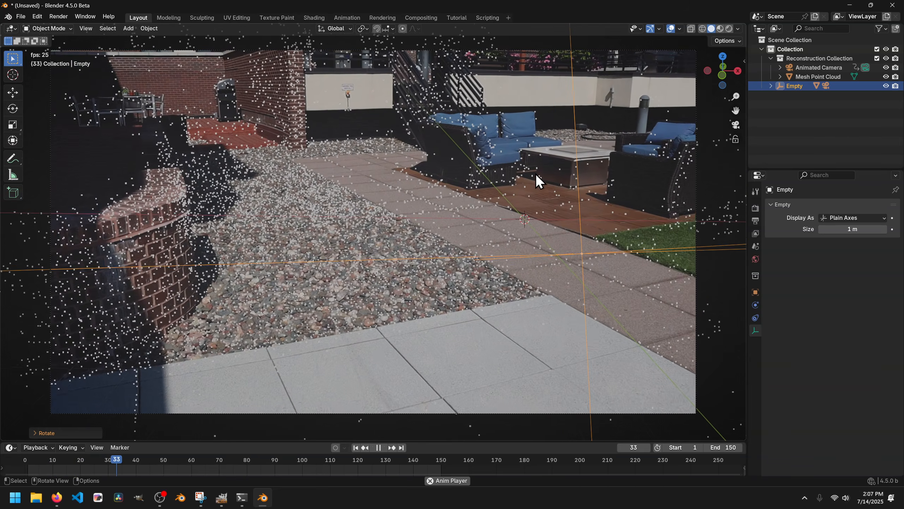
middle_click_drag(542, 182, 468, 201, "shift")
- Rotate the empty about the global Z axis to reorient the tracked scene, and return to frame 1
key("r")
key("z")
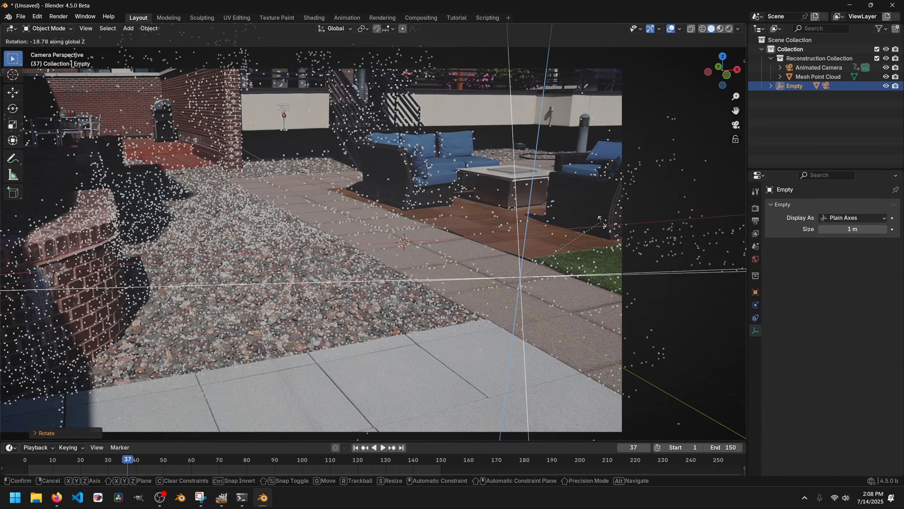
key("Escape")
key("Escape")
- Add a monkey mesh at the origin, tilt it about the global X axis and scale it up
key("shift+a")
mouse_move(318, 126)
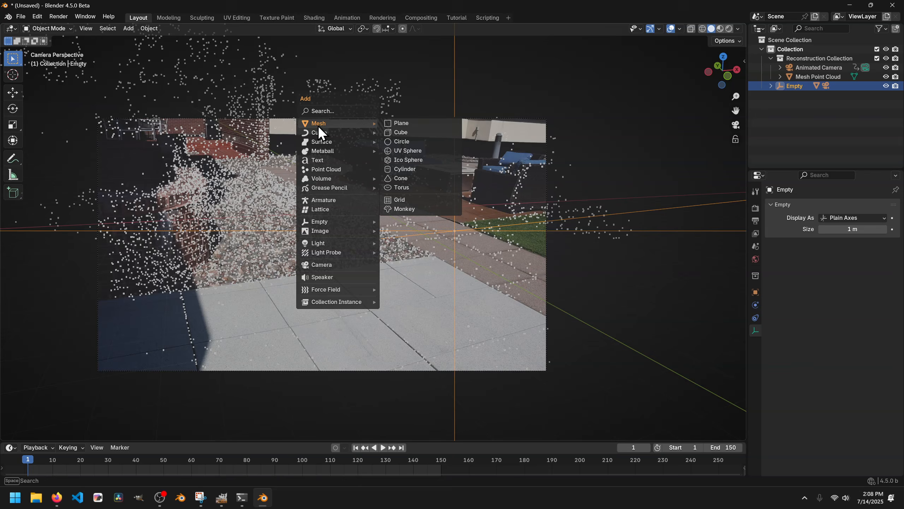
left_click(410, 213)
key("r")
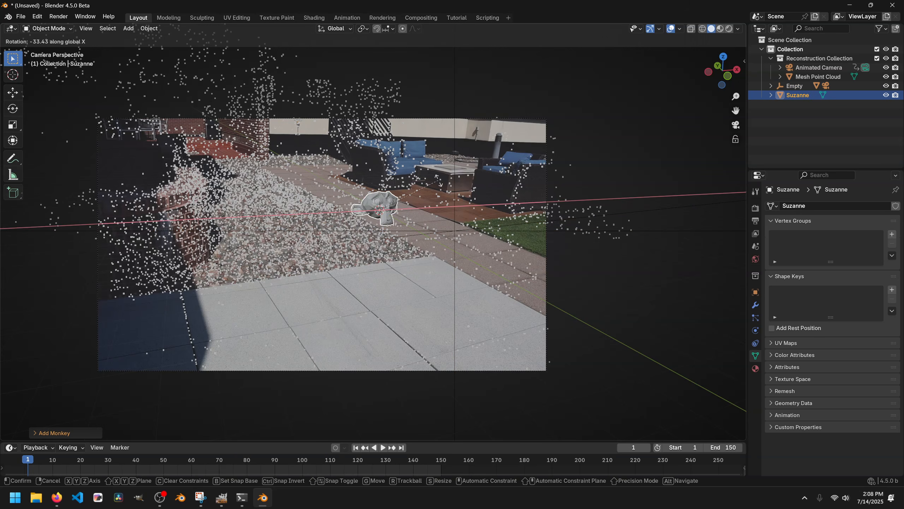
left_click(441, 211)
key("s")
left_click(523, 209)
- Apply the Genie add-on's Ground operation to the monkey
middle_click_drag(418, 226, 438, 212)
key("n")
left_click(741, 124)
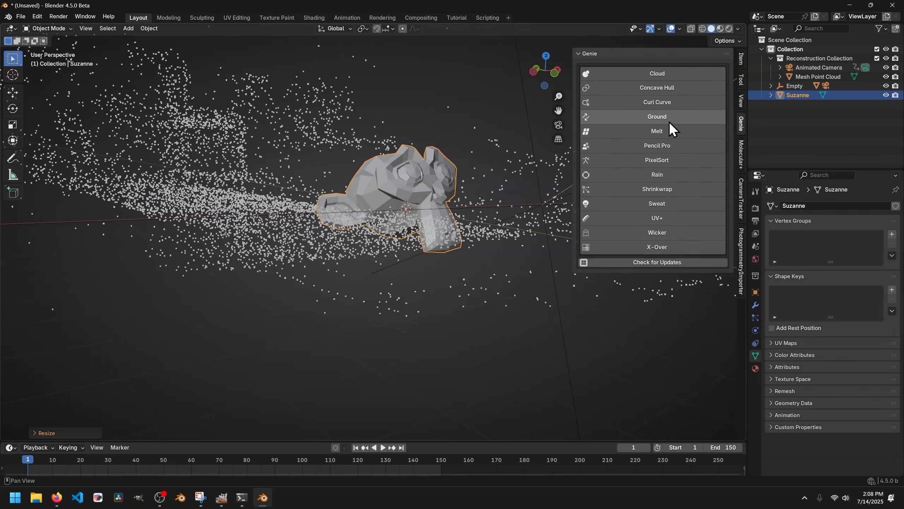
left_click(656, 112)
key("n")
- Play and scrub the shot through the camera to check how the monkey sticks to the tracked footage
key("KP_0")
key("space")
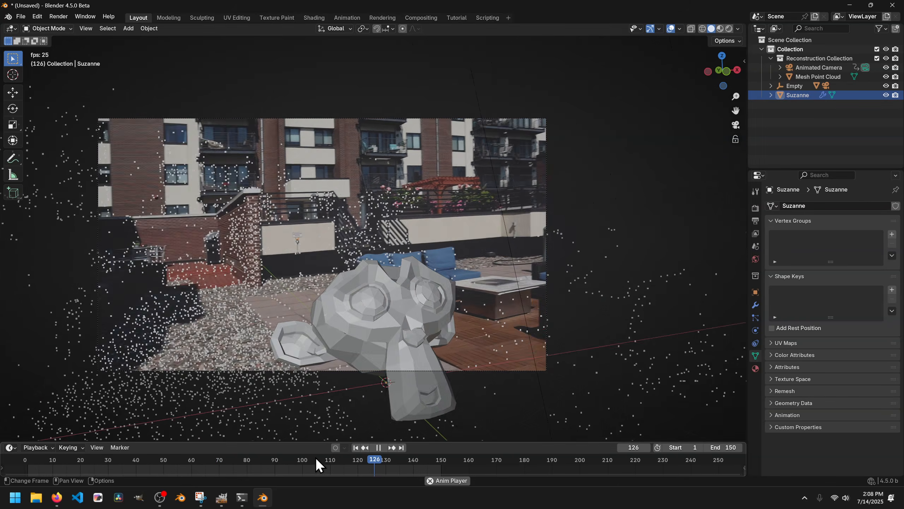
key("space")
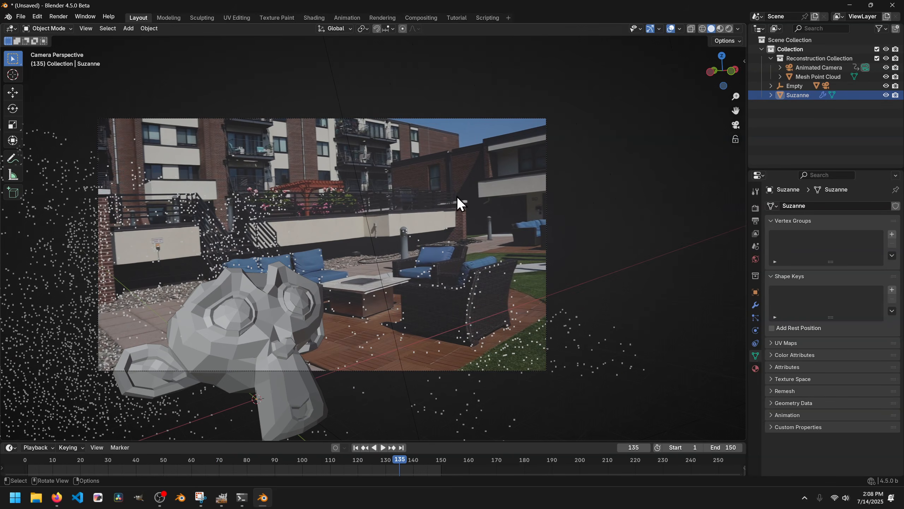
left_click(547, 156)
key("space")
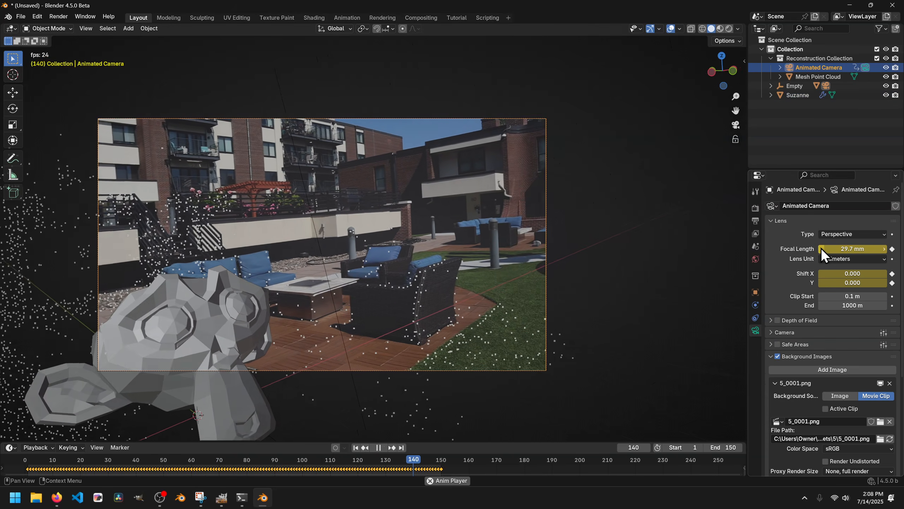
mouse_move(387, 463)
left_mouse_down()
mouse_move(172, 463)
mouse_move(374, 454)
left_mouse_up()
key("space")
left_click_drag(196, 456, 388, 448)
key("n")
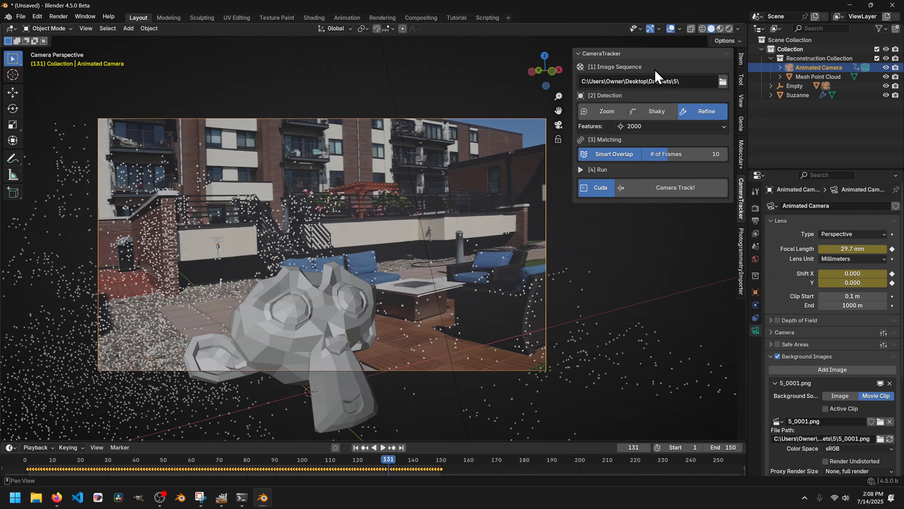